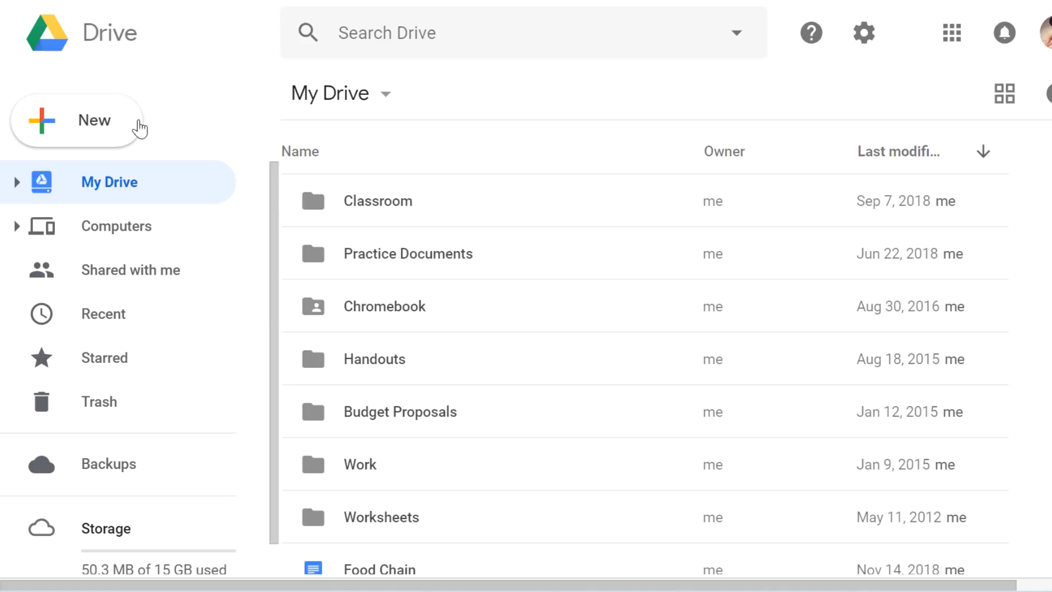
Create a new blank Google Form in My Drive.
left_click(137, 130)
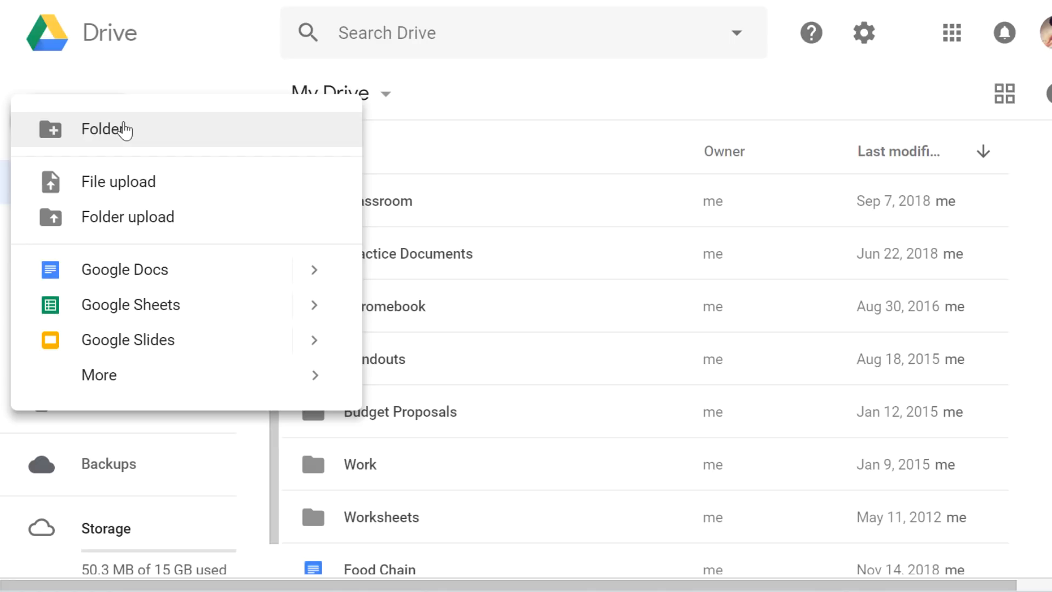
mouse_move(163, 385)
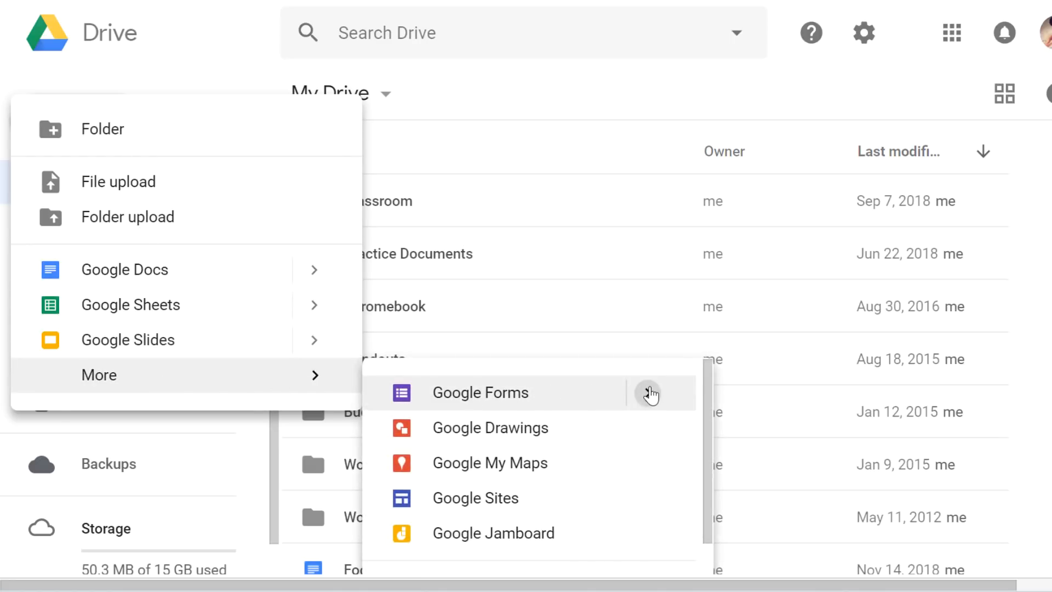
mouse_move(650, 394)
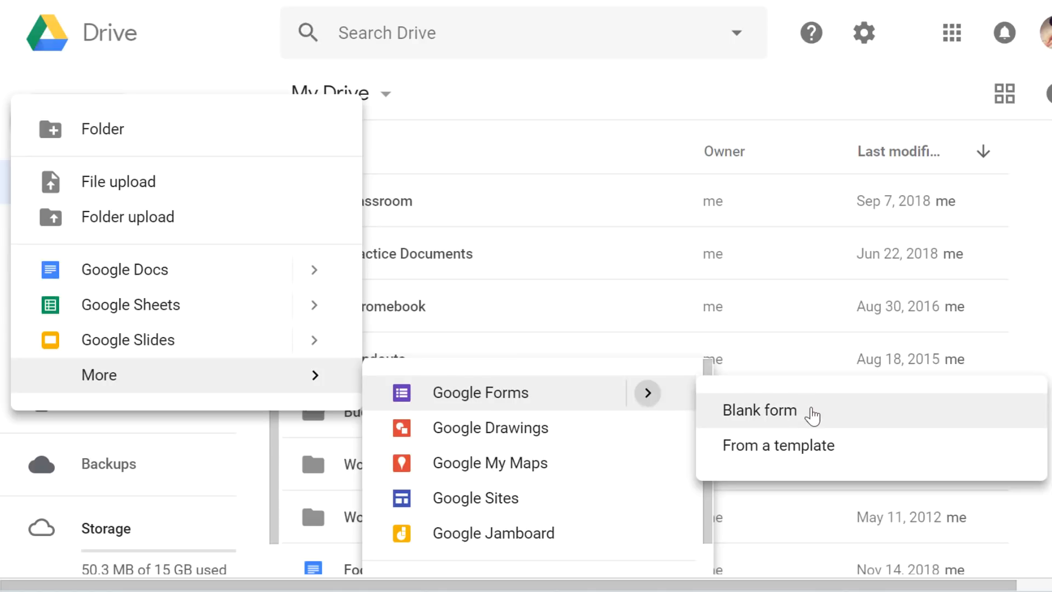
left_click(810, 412)
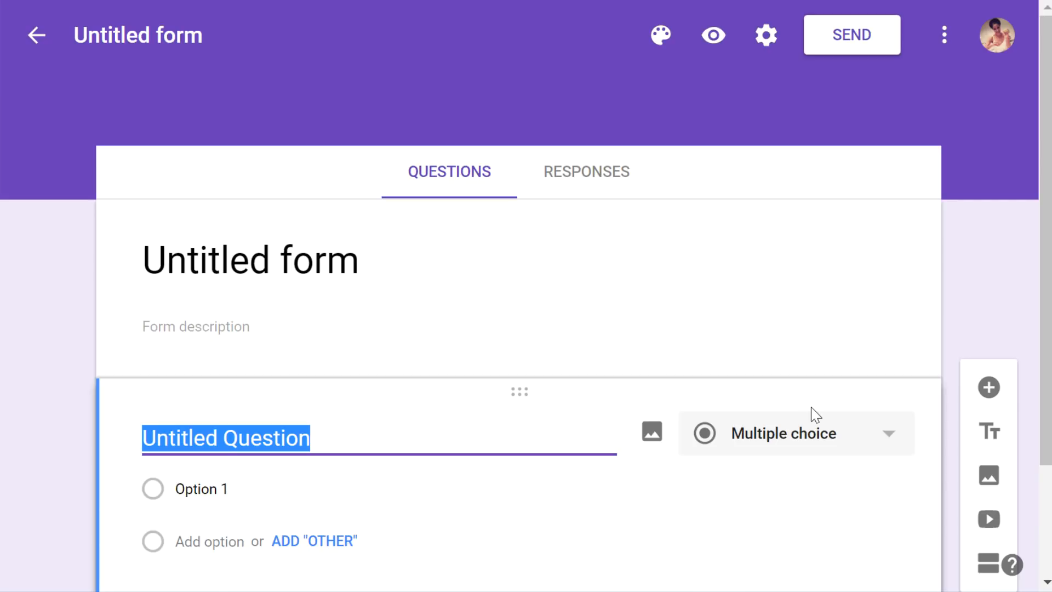
Make the form a quiz with grades released later, after manual review, and save the settings.
left_click(766, 36)
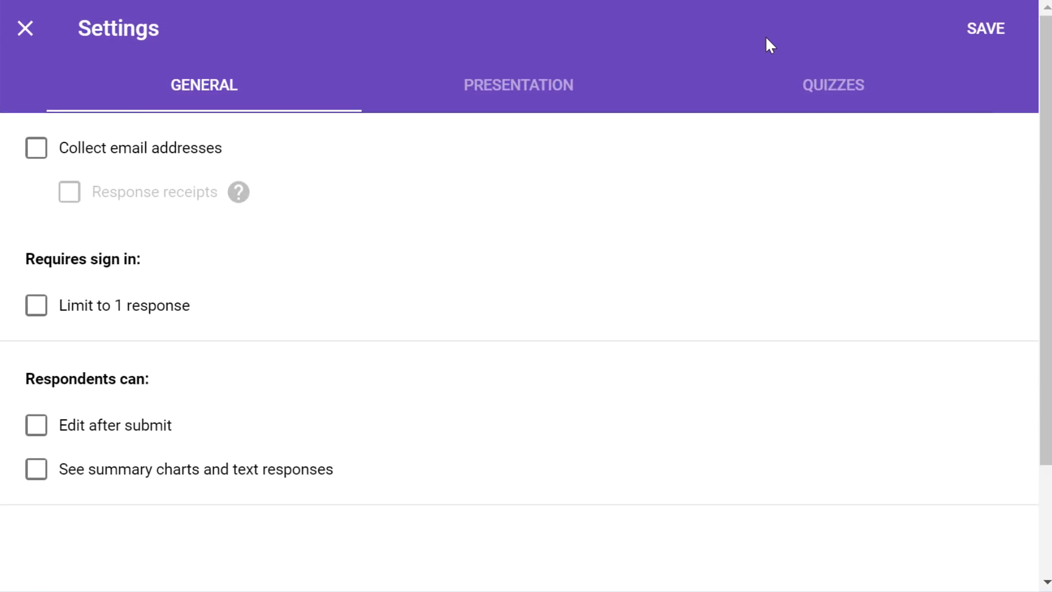
left_click(799, 94)
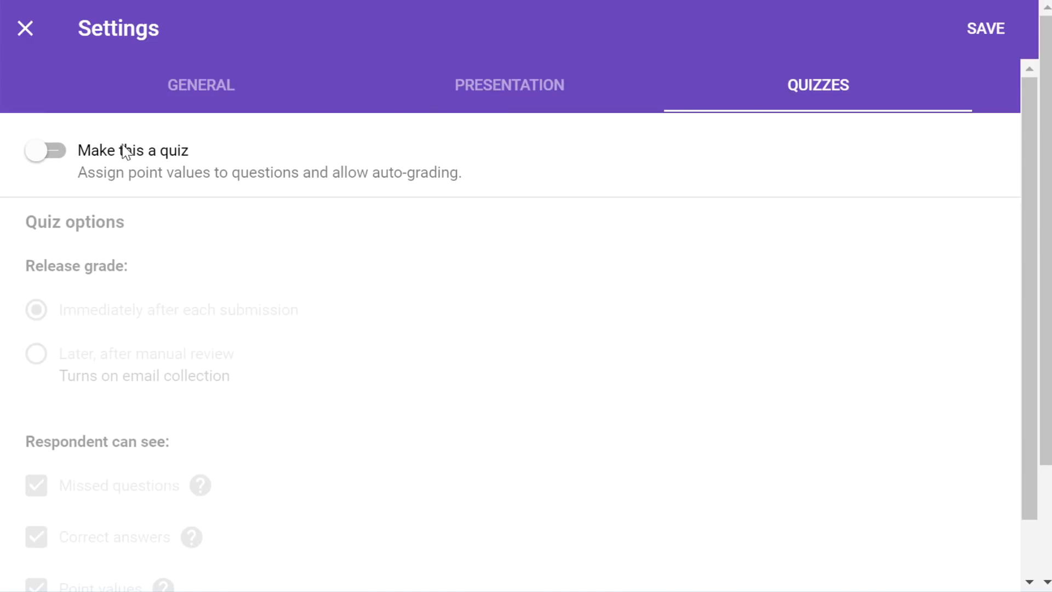
left_click(43, 154)
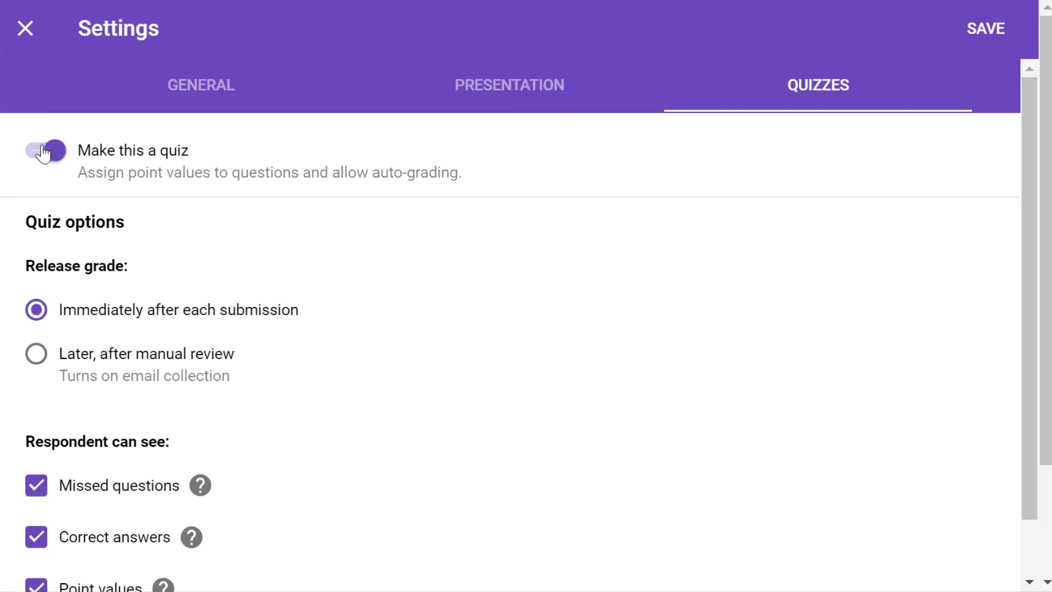
scroll(44, 154, "down", 1)
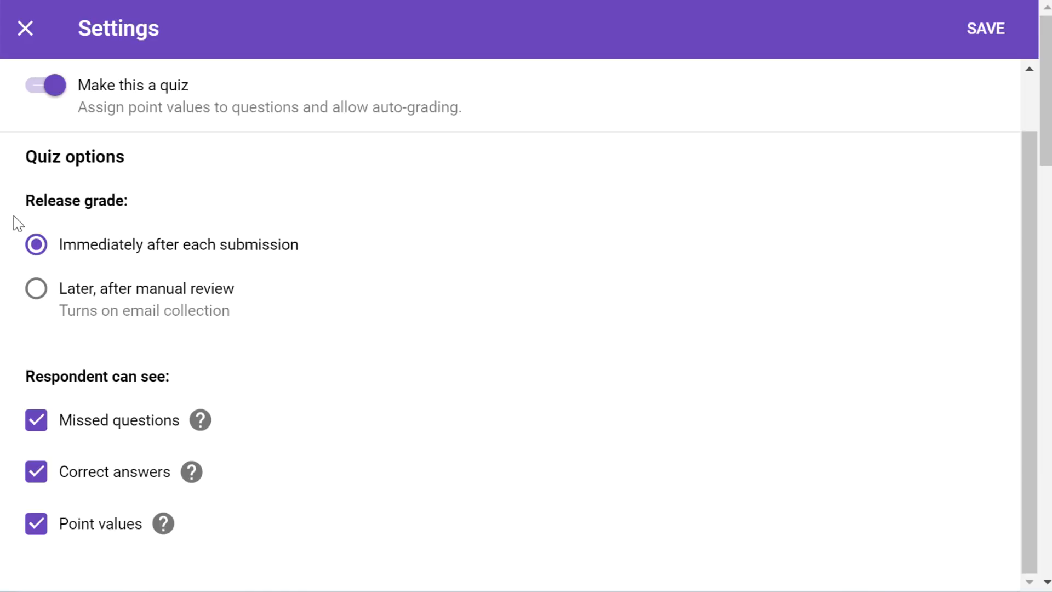
left_click(36, 291)
left_click(980, 32)
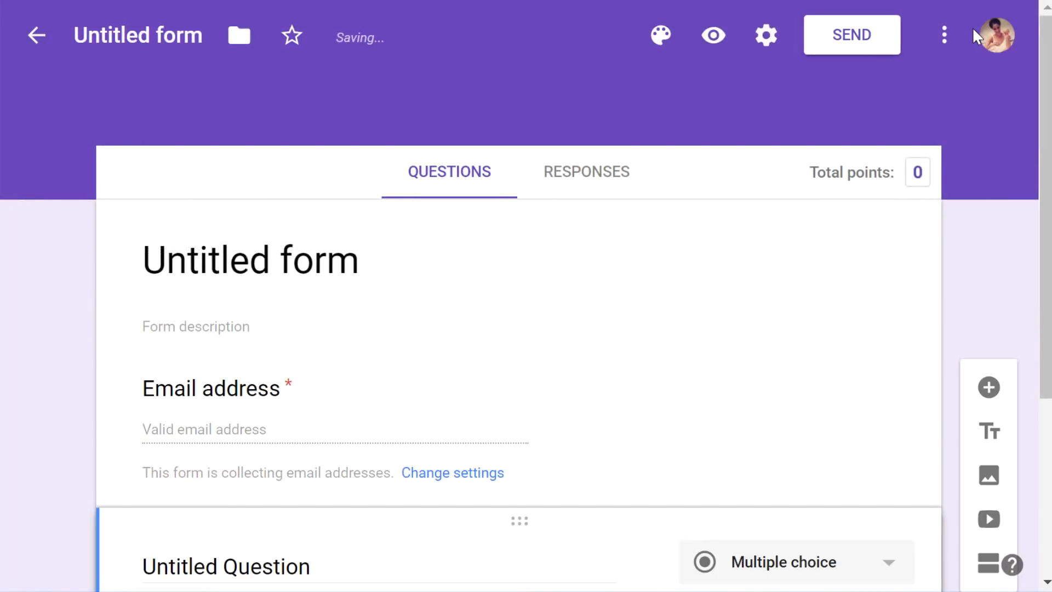
Title the form "Water Pollution Quiz".
left_click(347, 250)
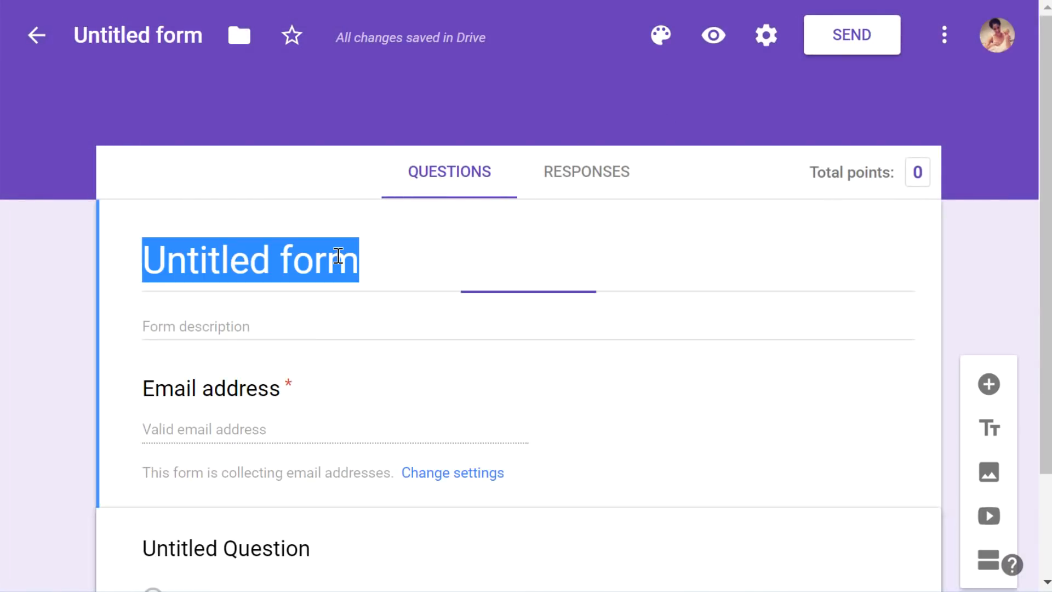
type("Water Pollution Quiz")
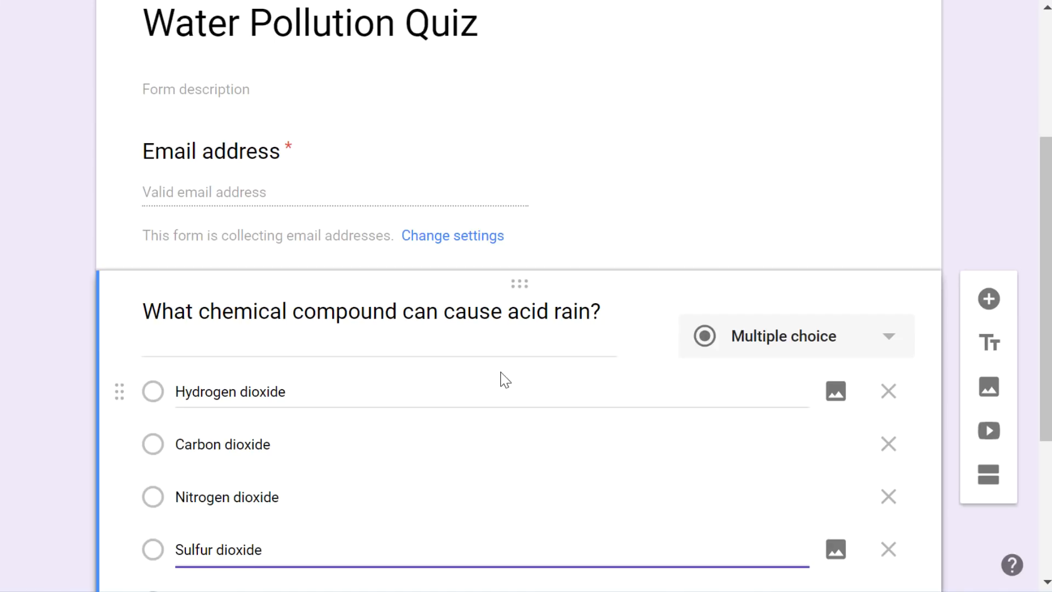
Set Sulfur dioxide as the correct answer in the answer key of the acid rain question.
scroll(505, 379, "down", 5)
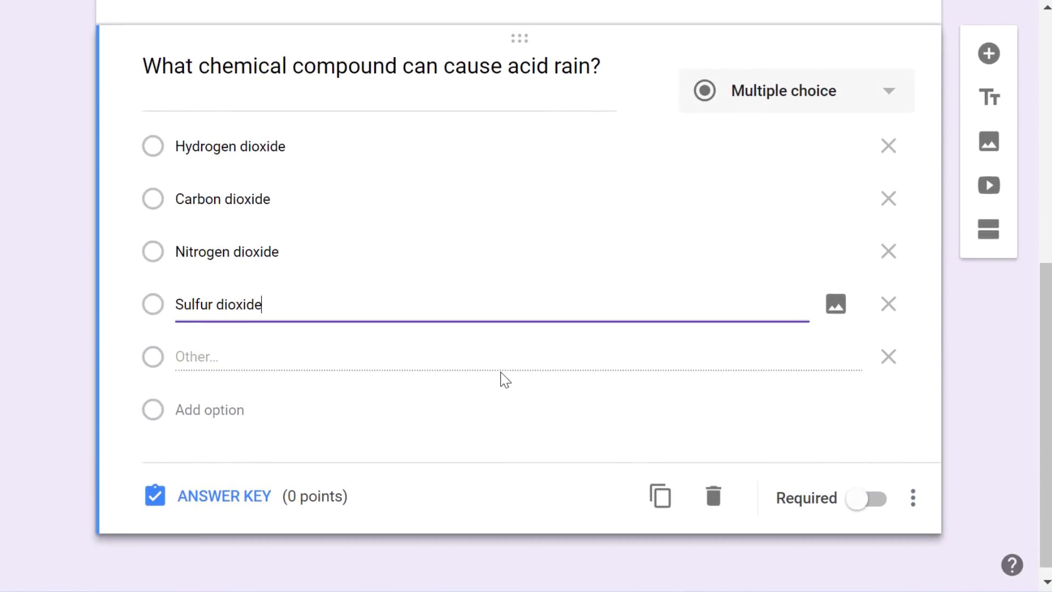
left_click(257, 496)
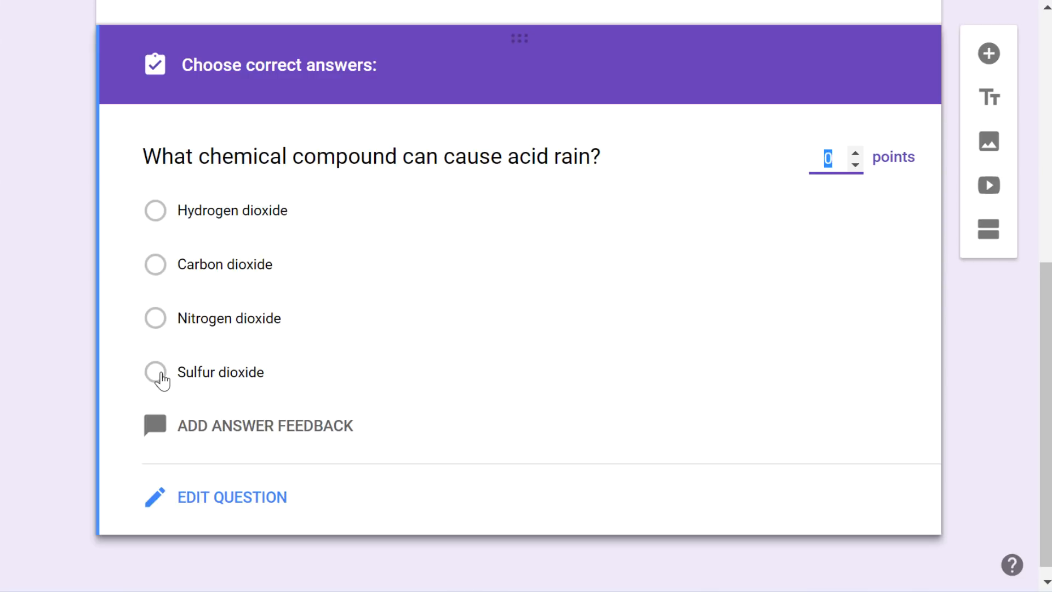
left_click(156, 372)
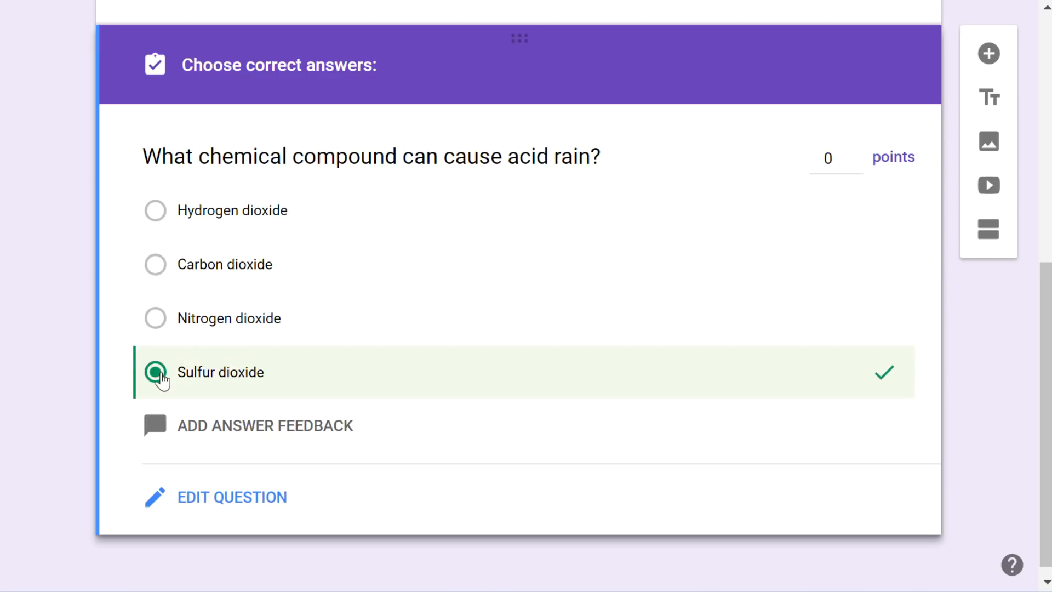
key("Tab")
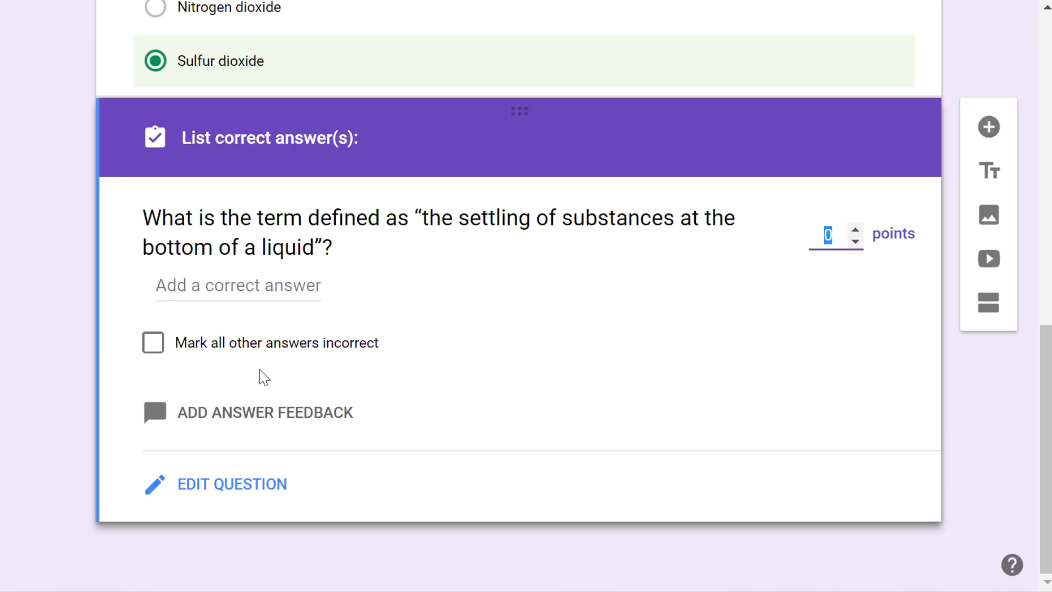
Add "Sedimentation" and "Sediment" as correct answers to the settling-of-substances question and mark all other answers incorrect.
left_click(263, 285)
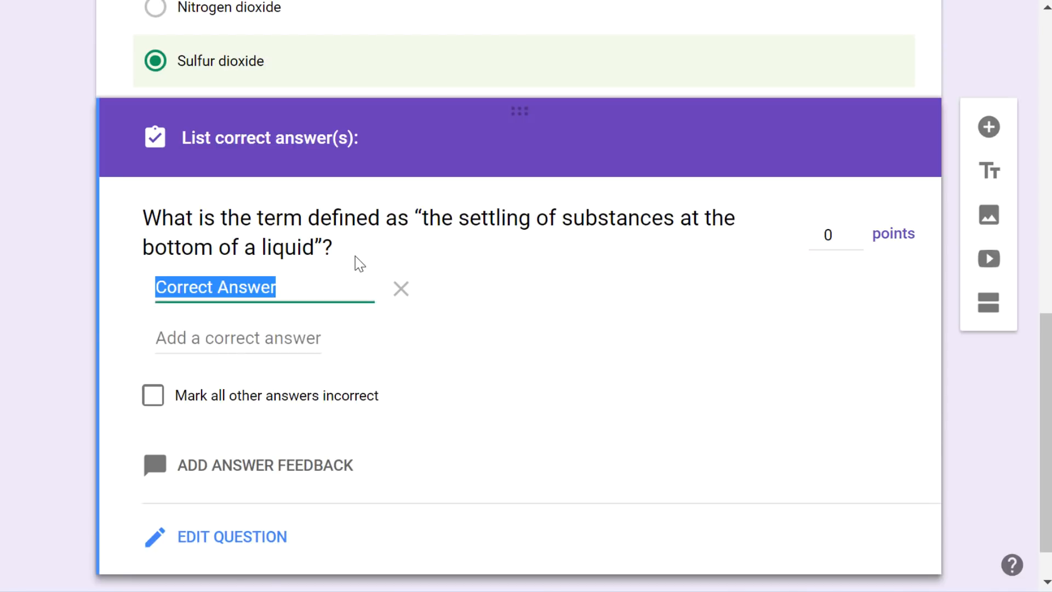
type("Sedimentation")
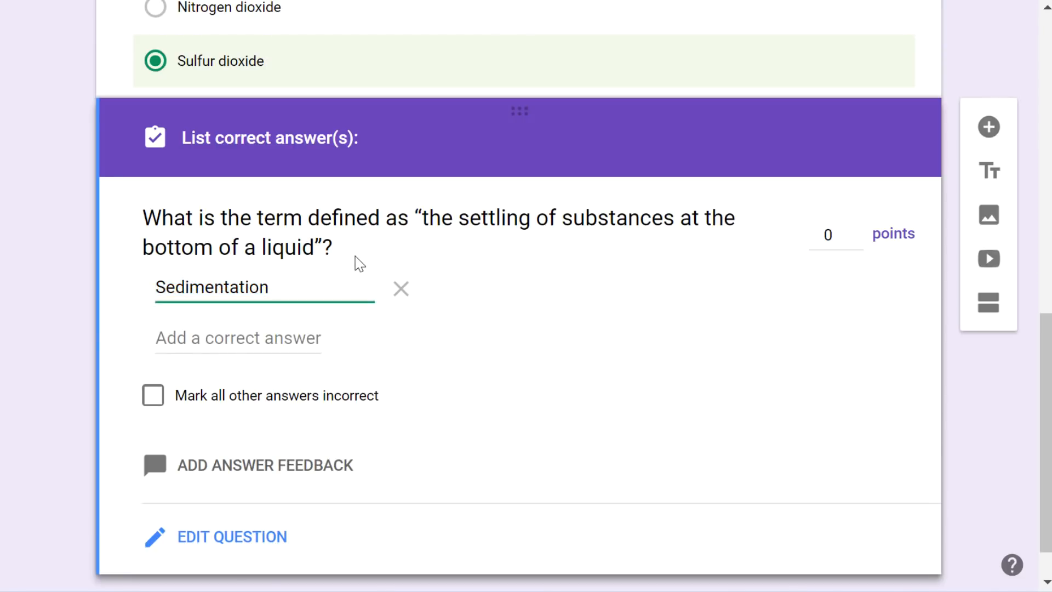
left_click(312, 339)
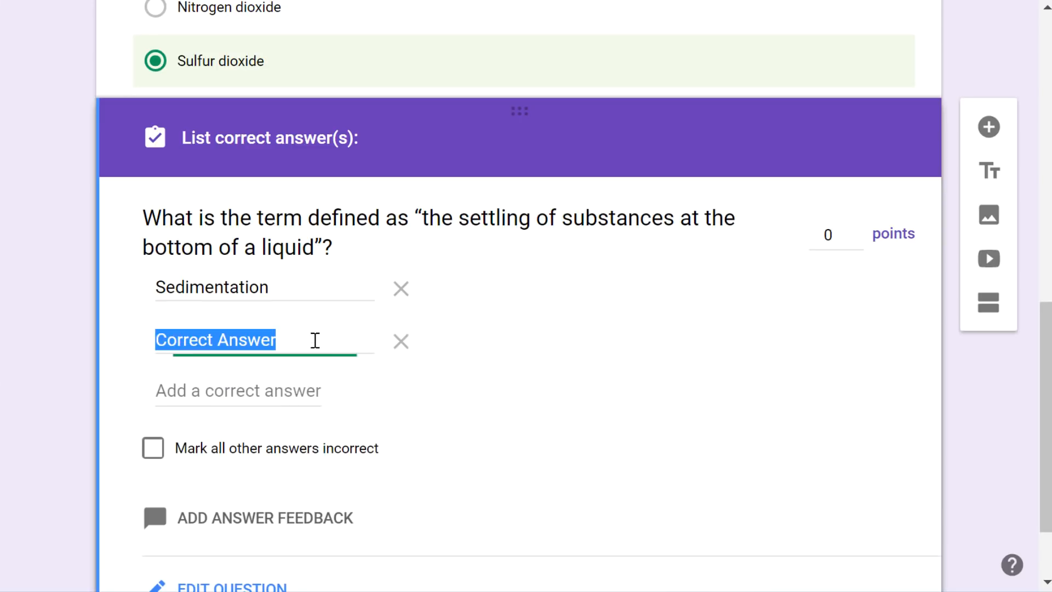
type("Sediment")
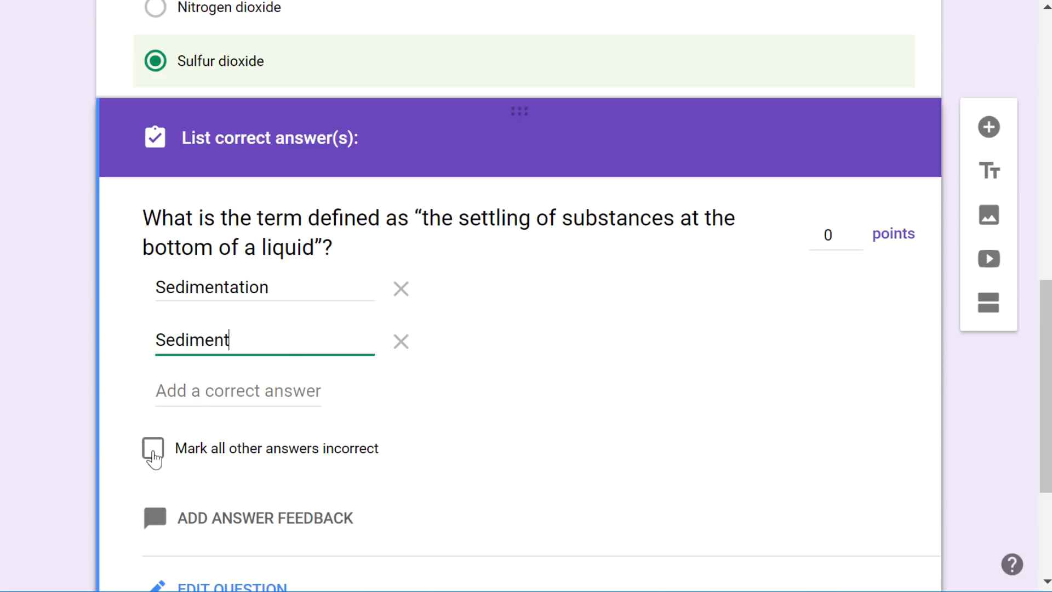
left_click(154, 455)
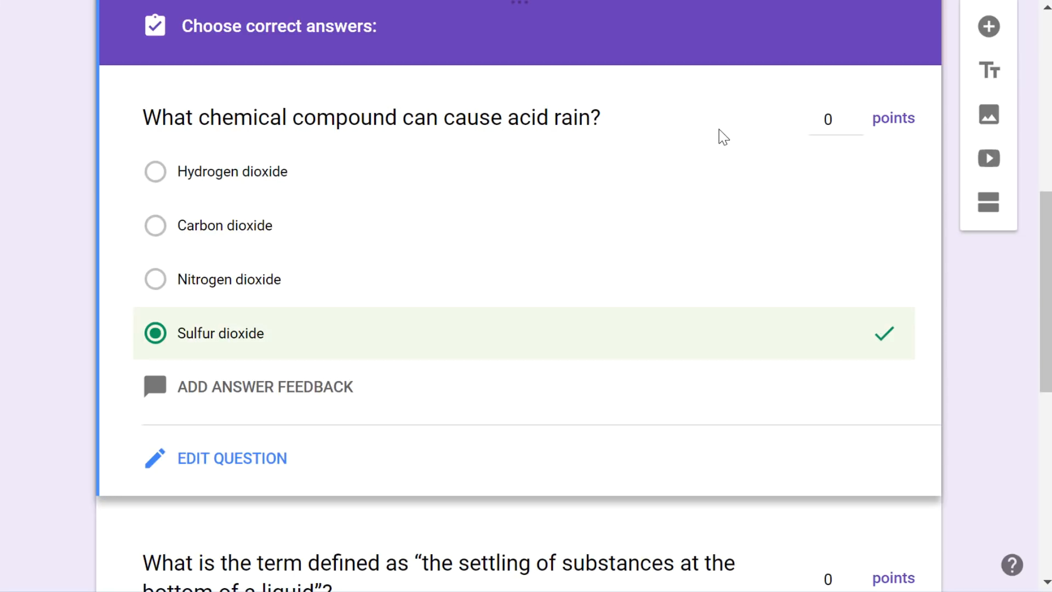
Set the acid rain question's value to 10 points and preview the quiz.
left_click(842, 122)
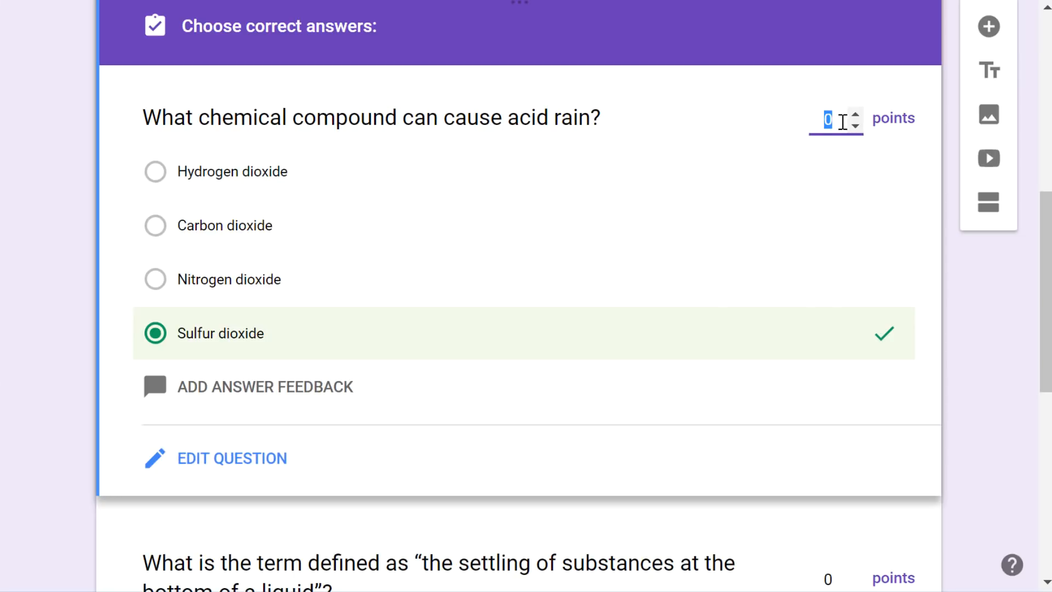
type("10")
scroll(843, 121, "up", 6)
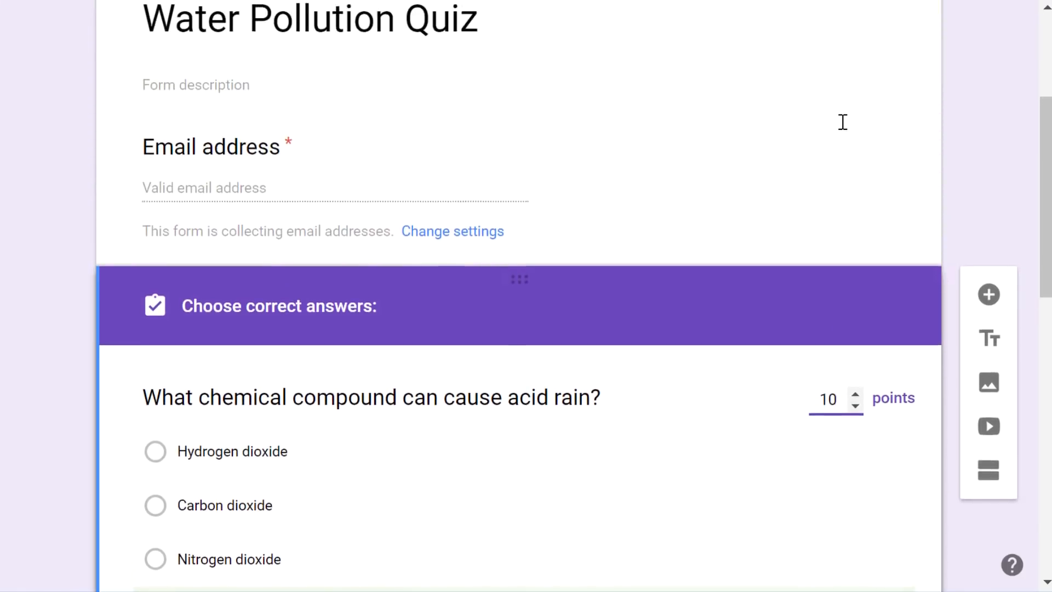
scroll(844, 121, "up", 3)
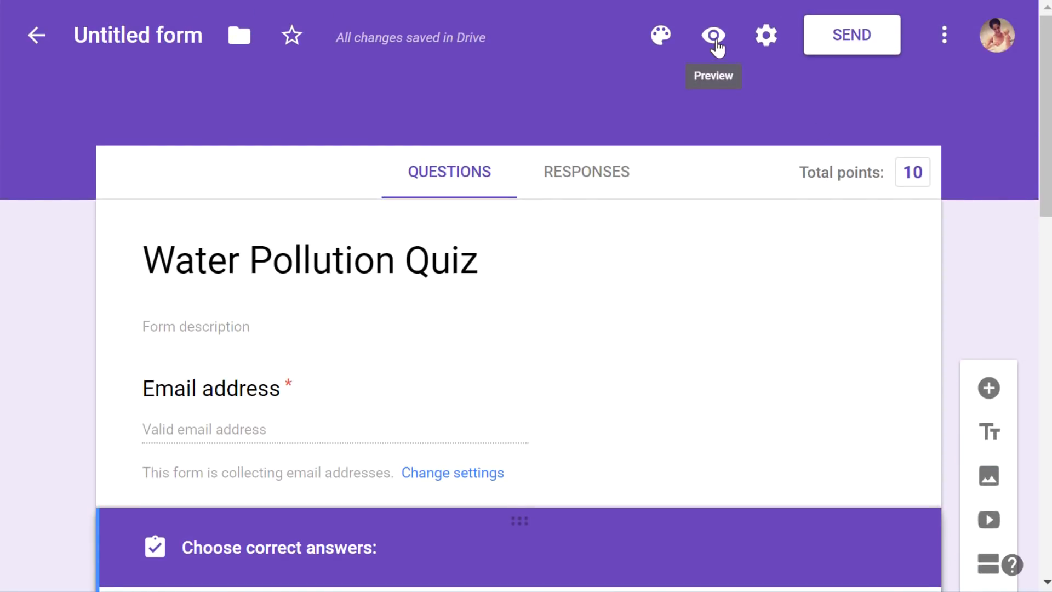
left_click(714, 37)
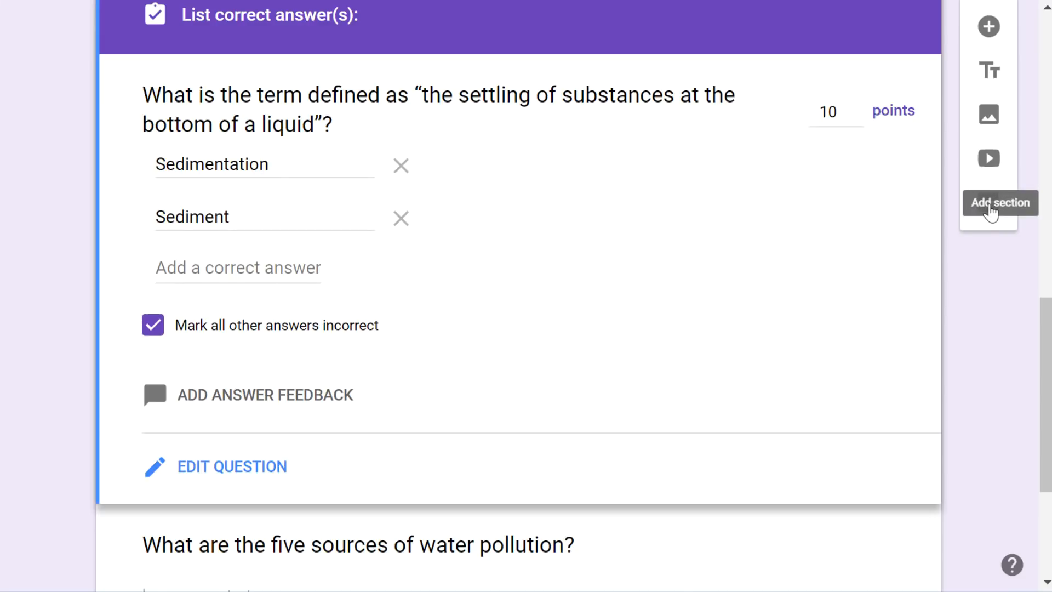
Add a section after the settling-of-substances question and move that question down into the new section.
left_click(991, 211)
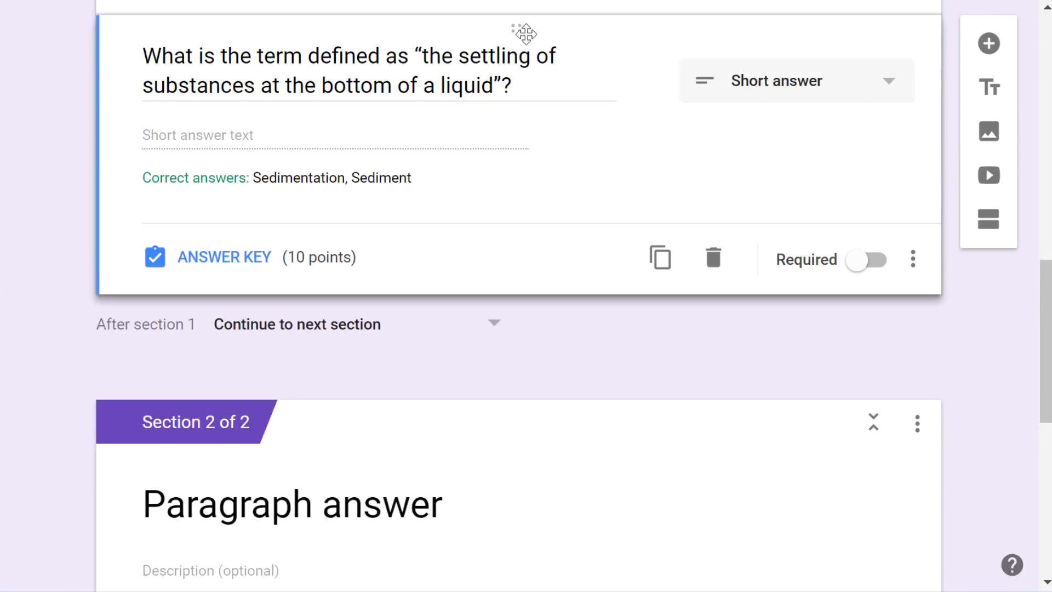
left_click_drag(526, 34, 540, 364)
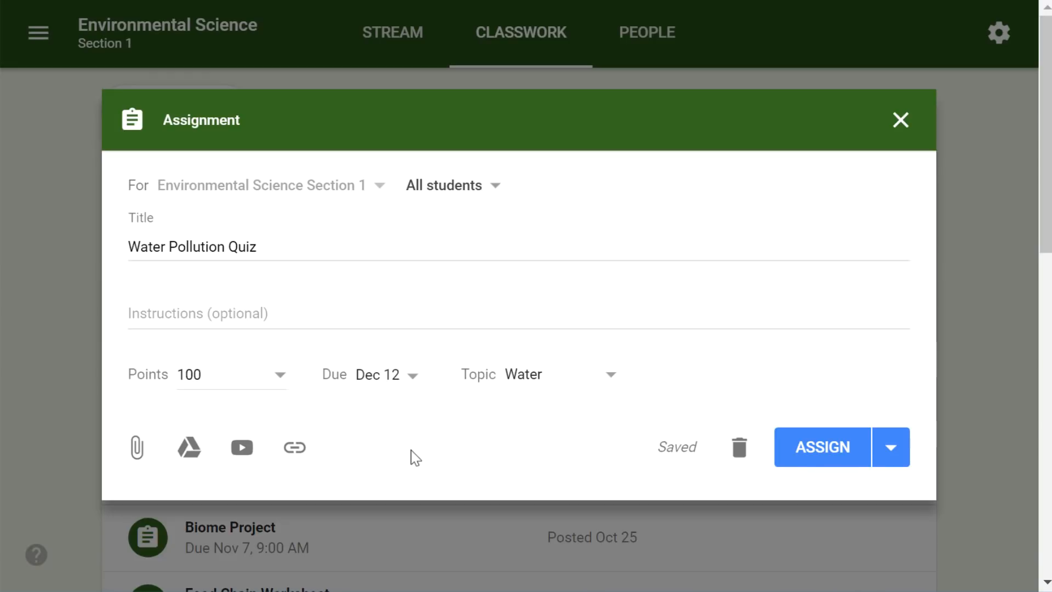
In Google Classroom, attach the water pollution quiz form from Drive to the Water Pollution Quiz assignment and assign it.
left_click(184, 461)
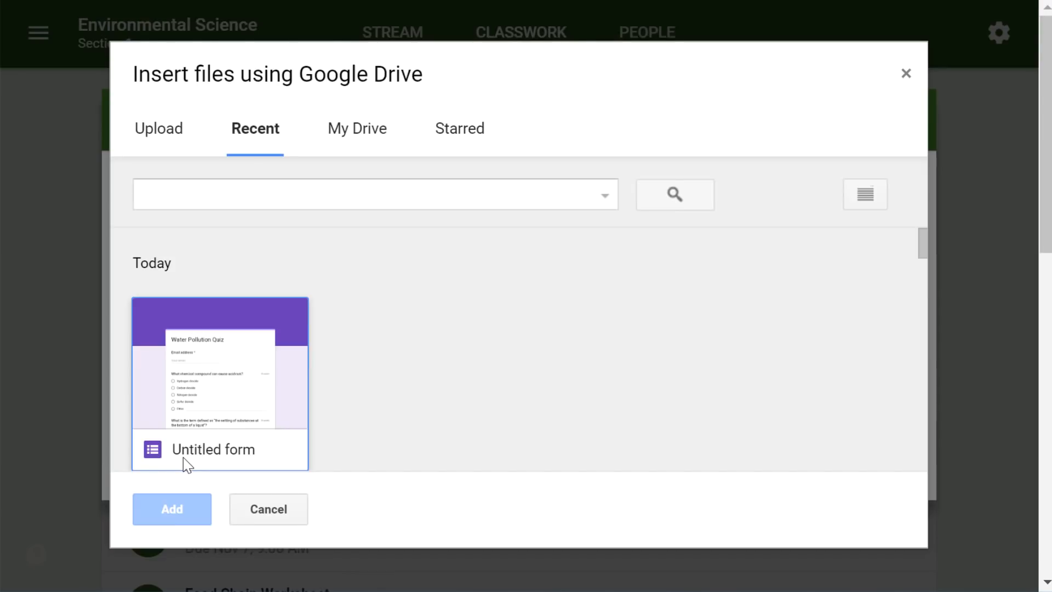
left_click(183, 458)
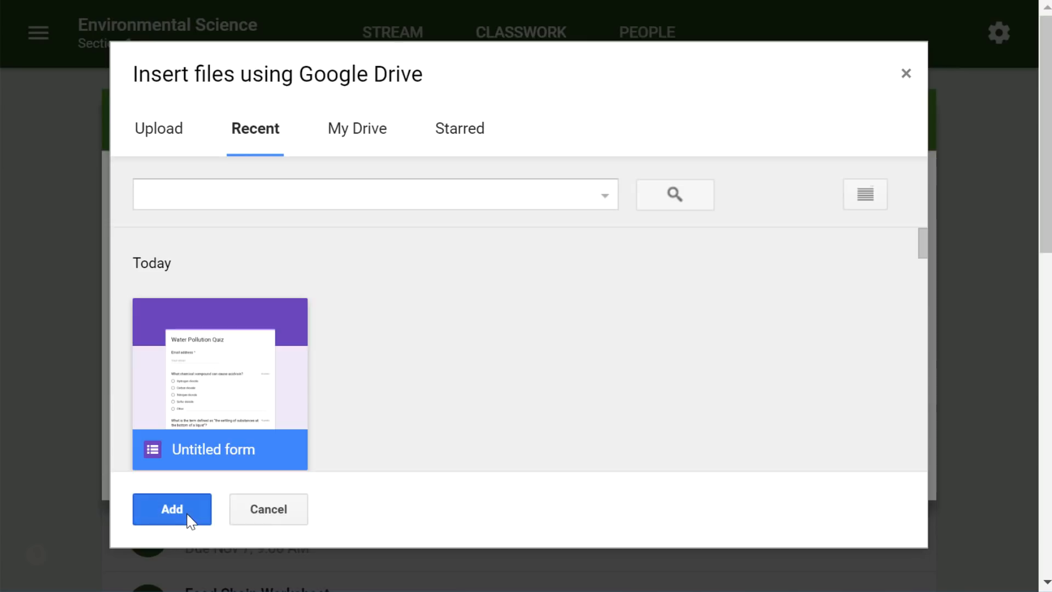
left_click(189, 518)
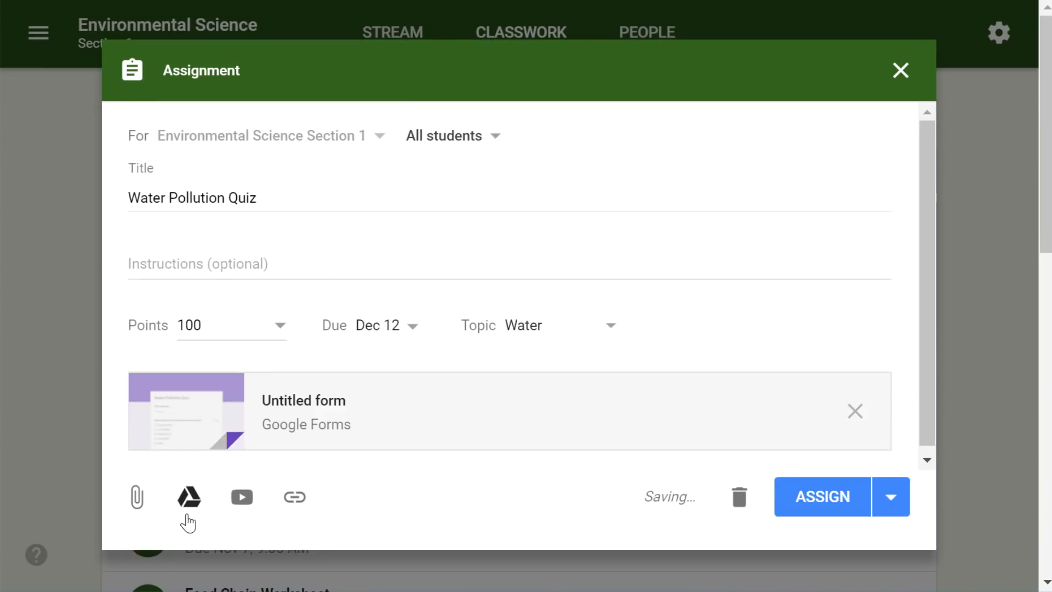
left_click(786, 511)
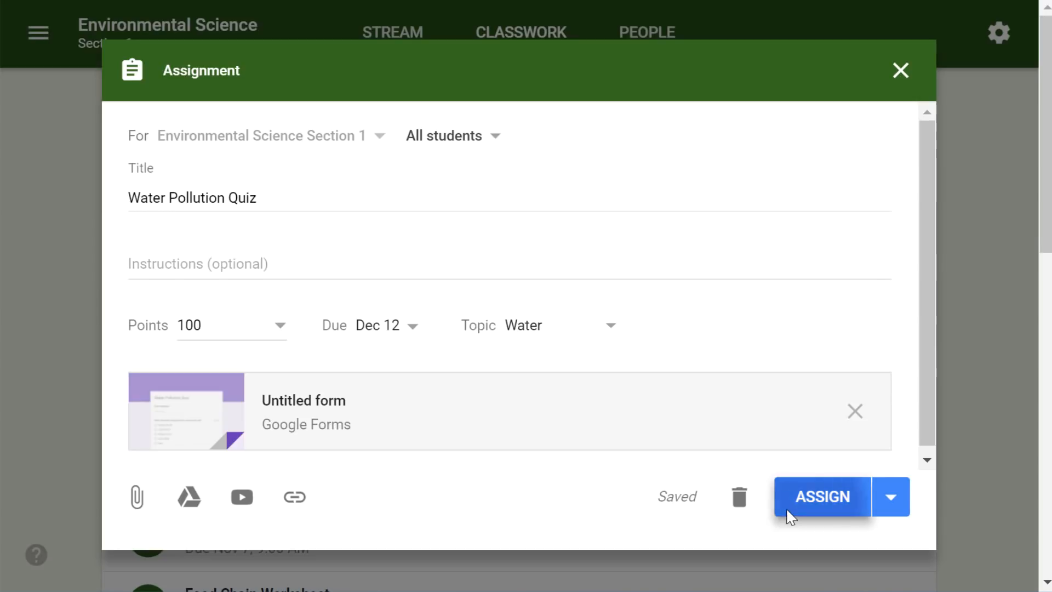